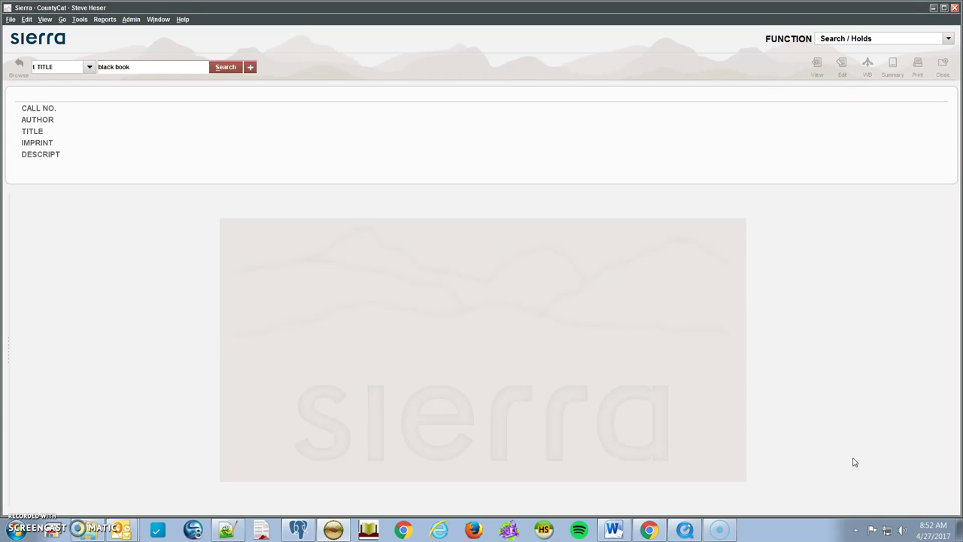
- Search titles for 'black book', expand the Black book group, and show The black book [sound recording]
left_click(227, 72)
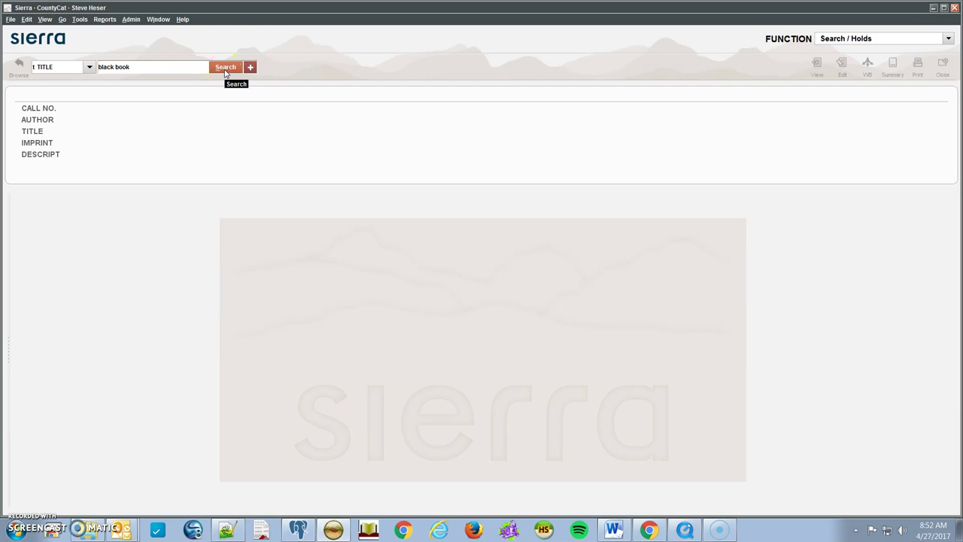
left_click(225, 71)
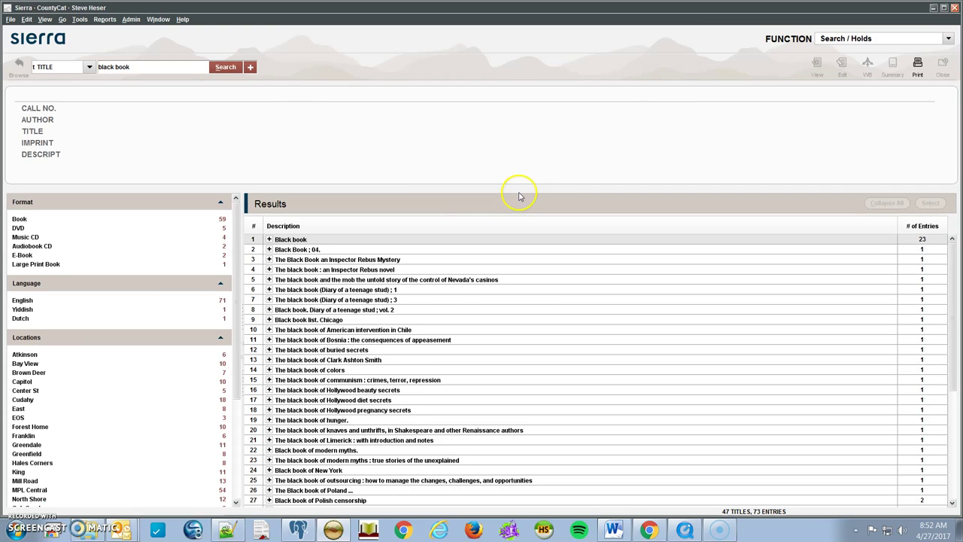
left_click(316, 239)
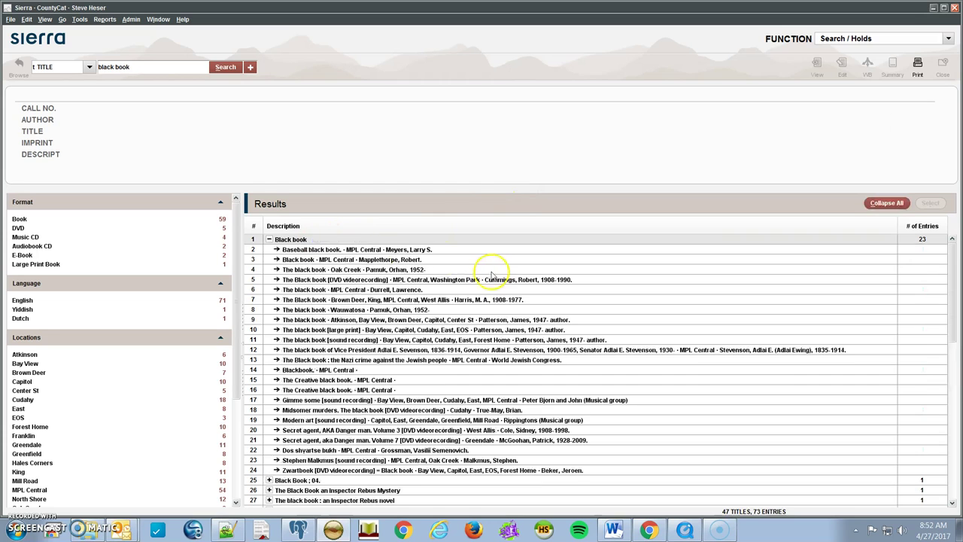
left_click(360, 340)
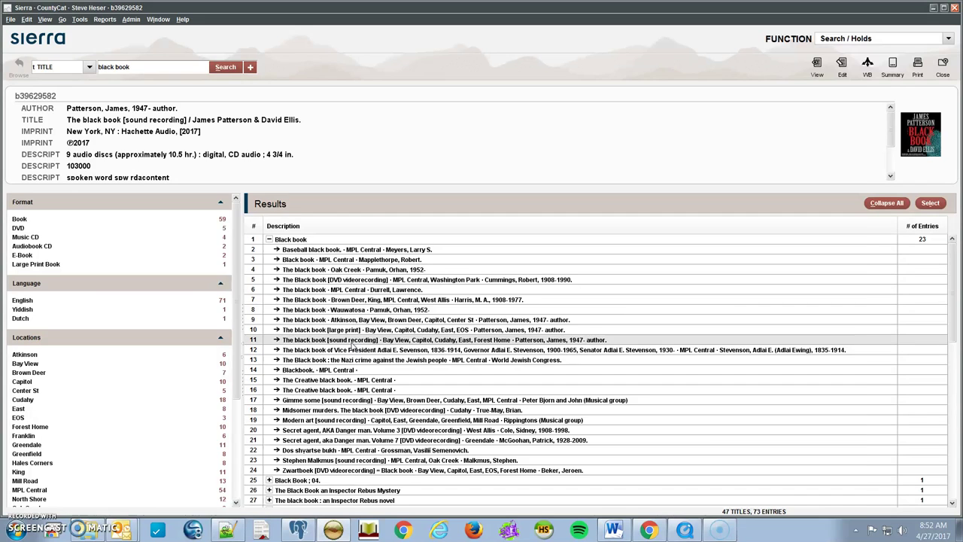
- Open record b39629582 for The black book [sound recording], keeping the summary in Hold view
double_click(352, 340)
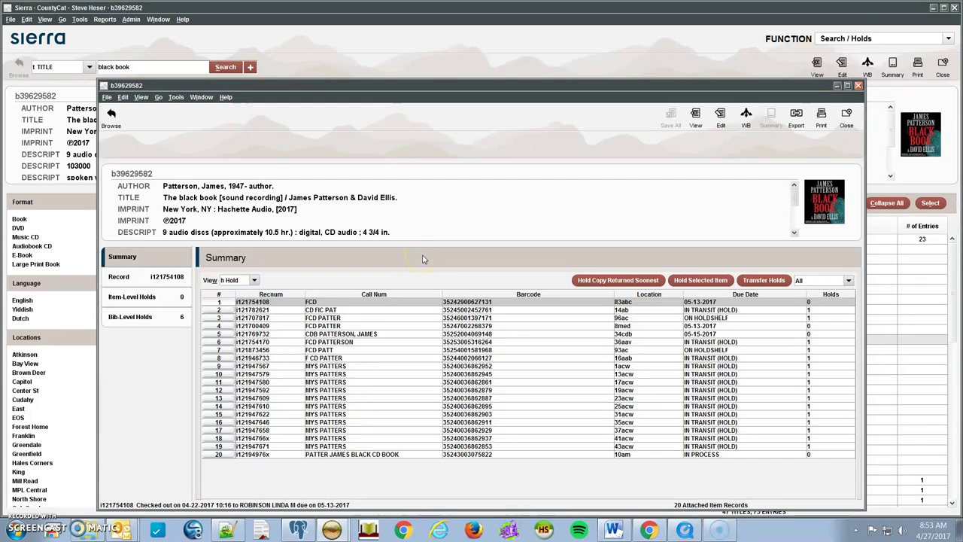
left_click(253, 280)
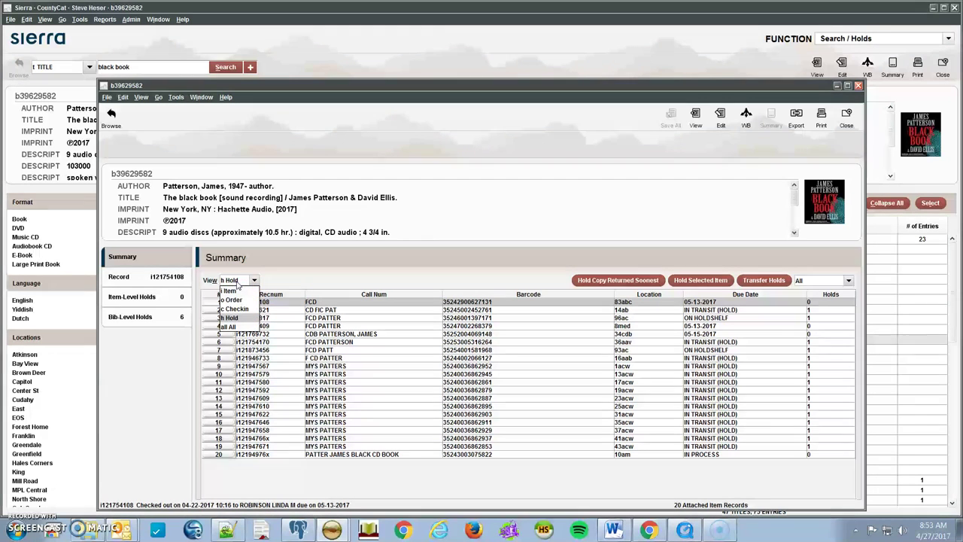
left_click(234, 279)
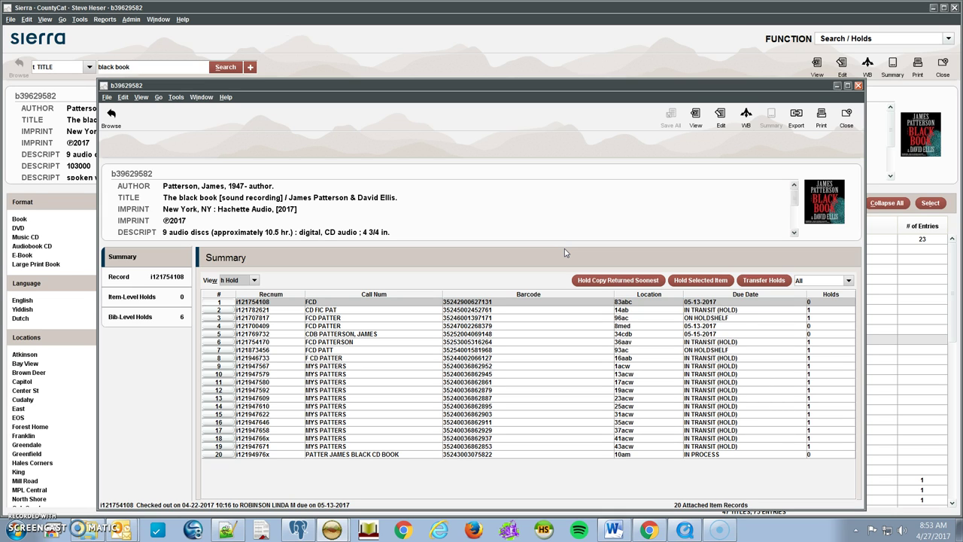
left_click(542, 266)
left_click(544, 210)
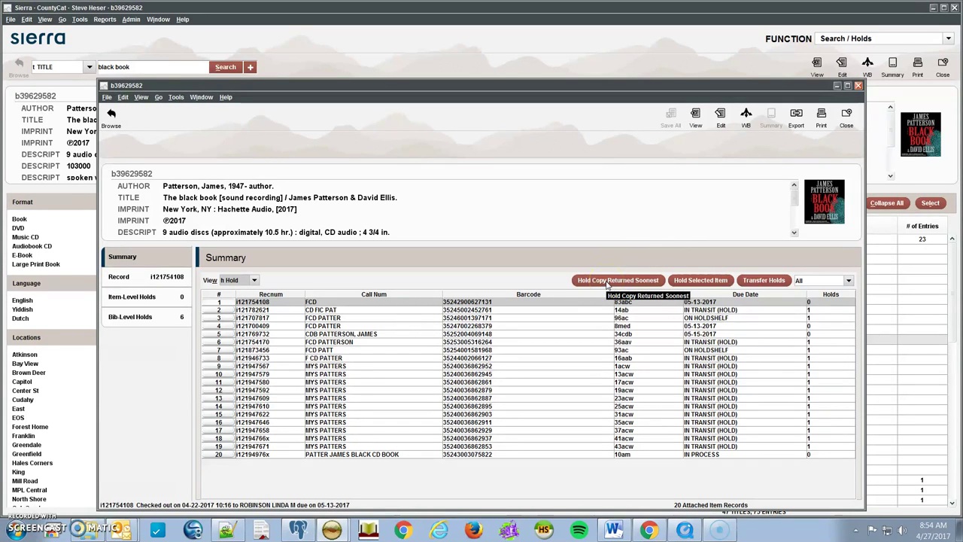
- Find the test patron by name to start a Hold Copy Returned Soonest title-level hold
left_click(592, 318)
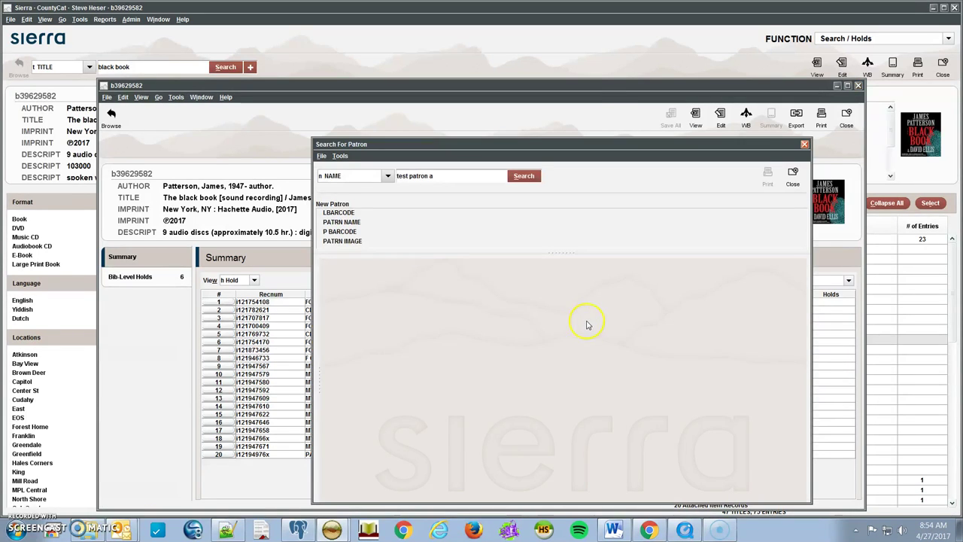
left_click(462, 175)
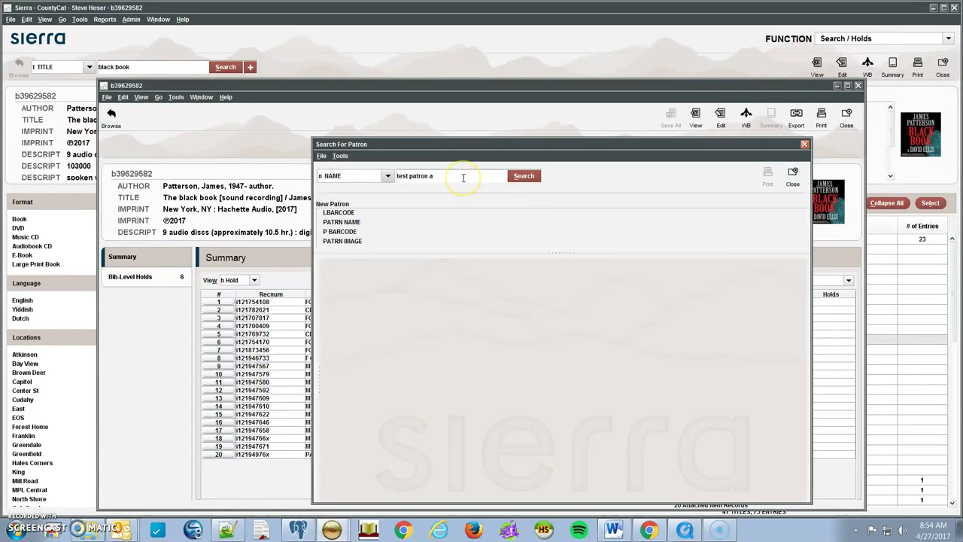
left_click(463, 177)
left_click(525, 177)
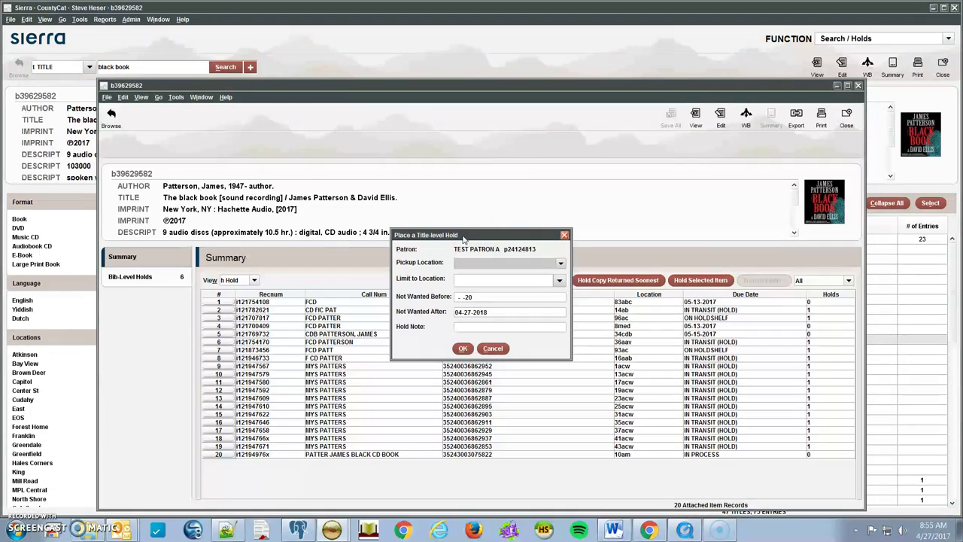
- Set the hold's pickup location to Brown Deer
left_click(469, 257)
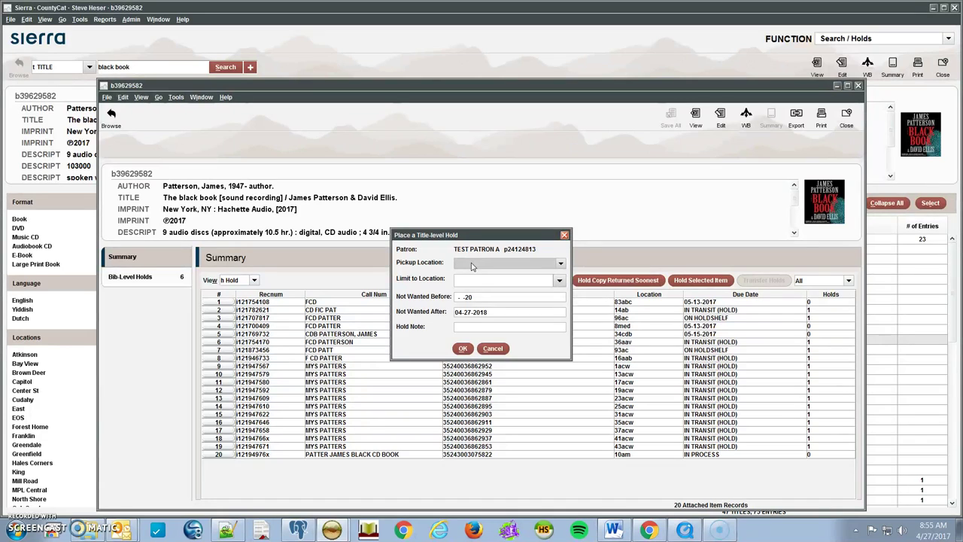
left_click(472, 266)
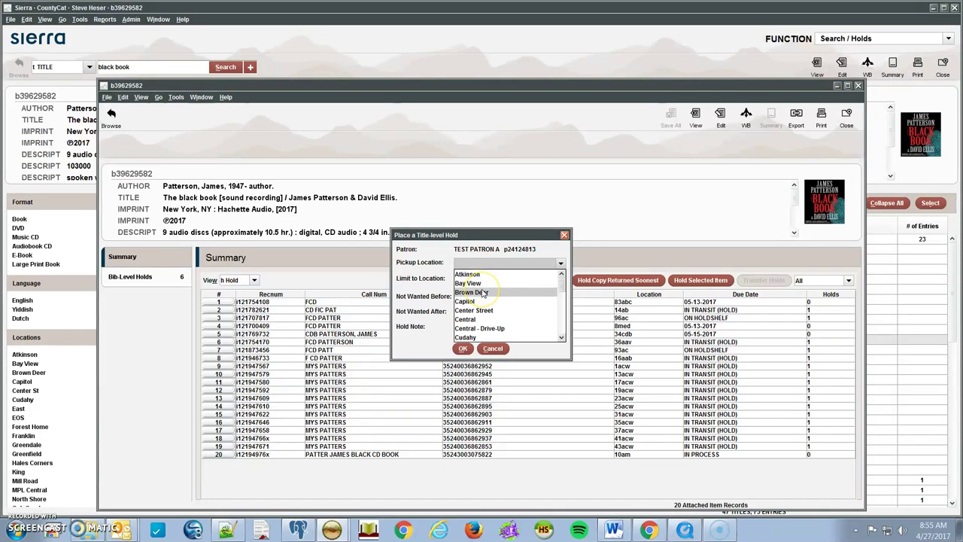
scroll(484, 295, "down", 10)
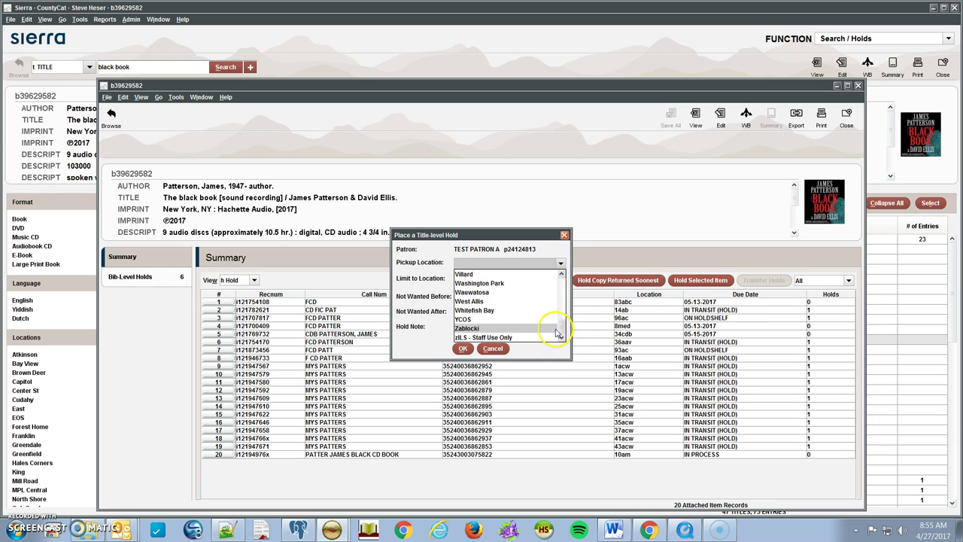
left_click_drag(558, 334, 533, 276)
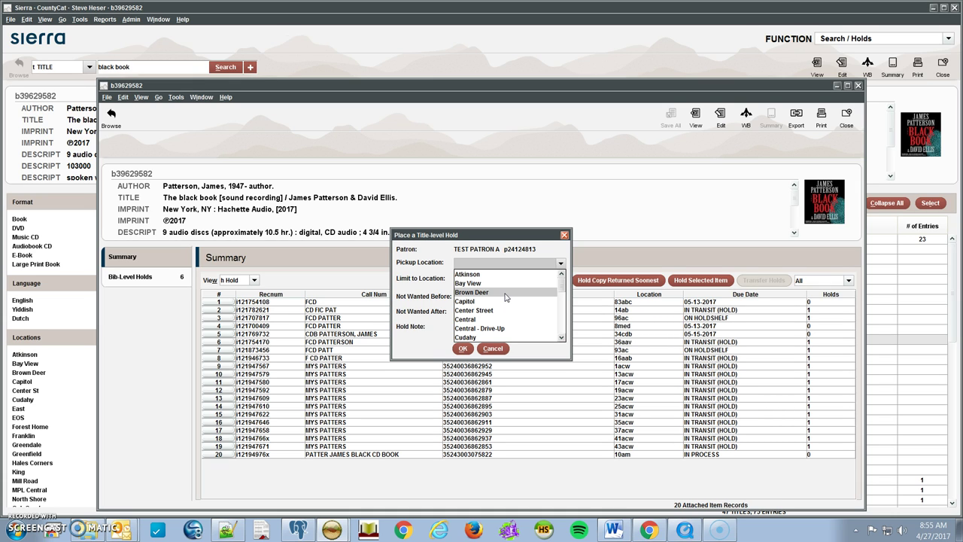
left_click(506, 295)
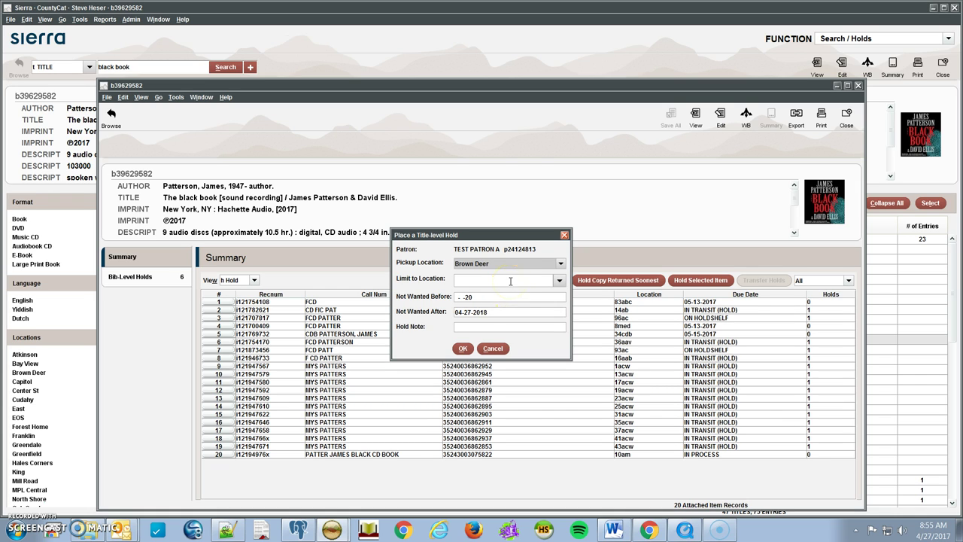
left_click(510, 281)
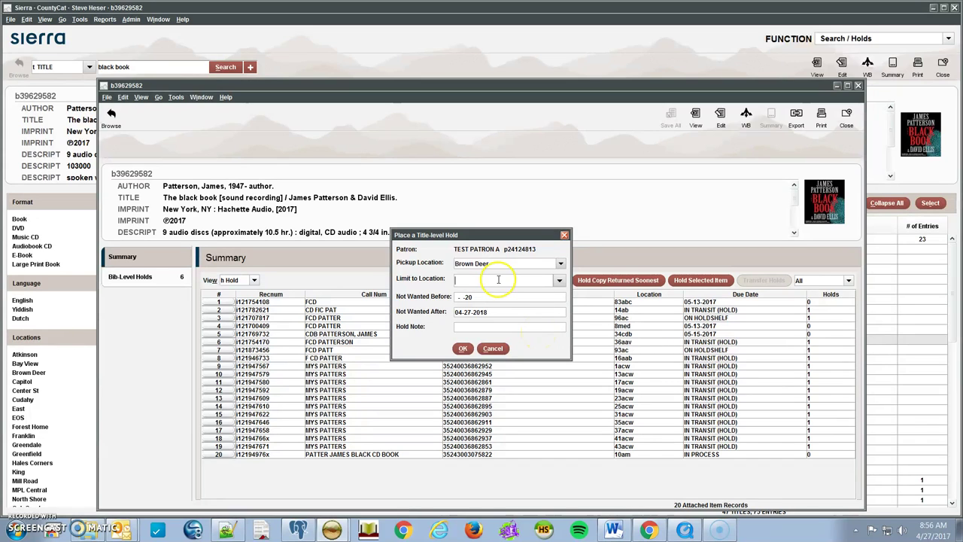
- Enter 05-10-2017 as the hold's Not Wanted Before date
left_click(462, 300)
type("05-10-2017")
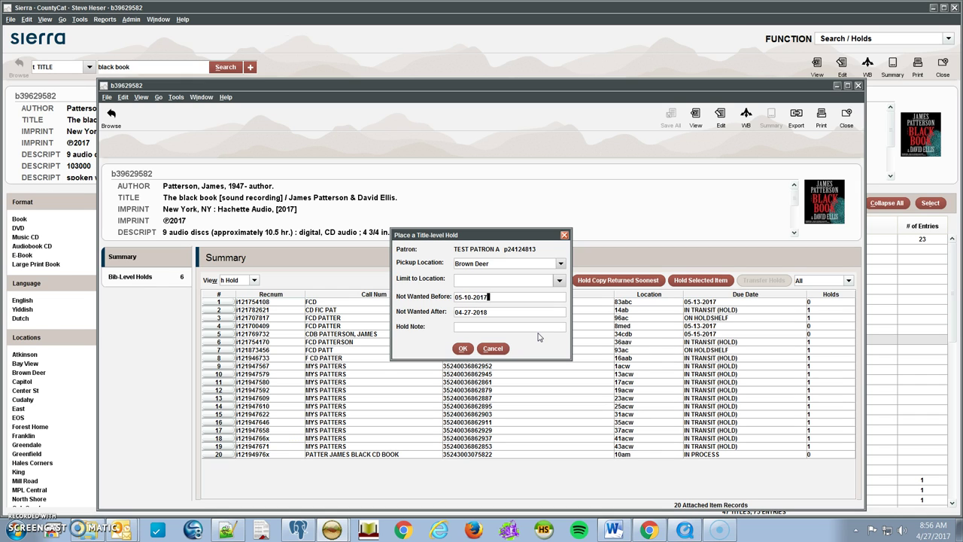
left_click(510, 295)
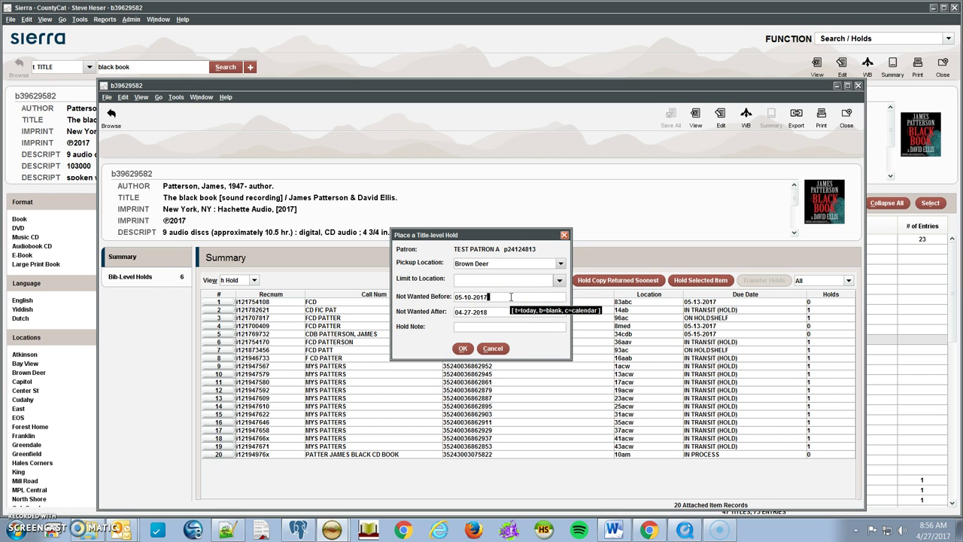
left_click(536, 339)
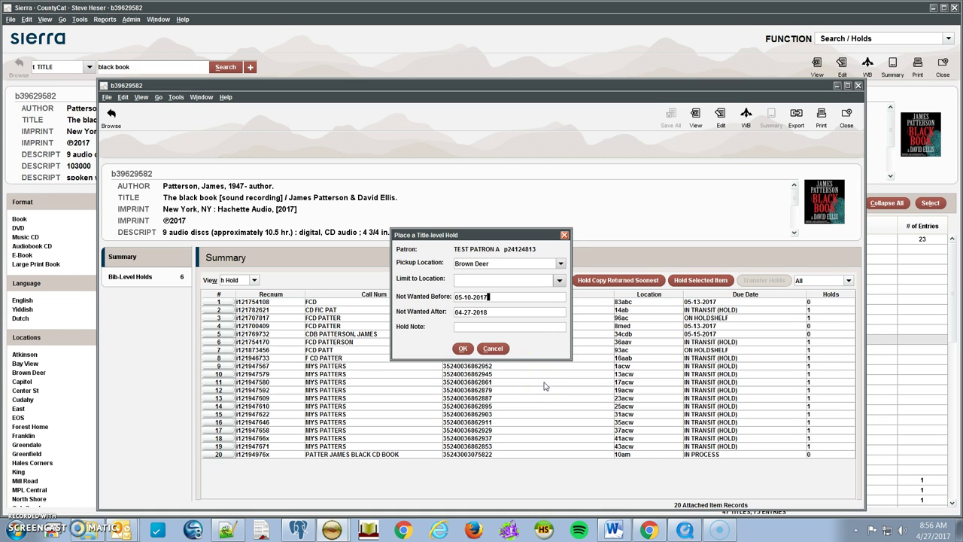
- Clear the Not Wanted Before date so the field is empty
key("BackSpace")
key("BackSpace")
key("BackSpace")
key("BackSpace")
key("BackSpace")
key("BackSpace")
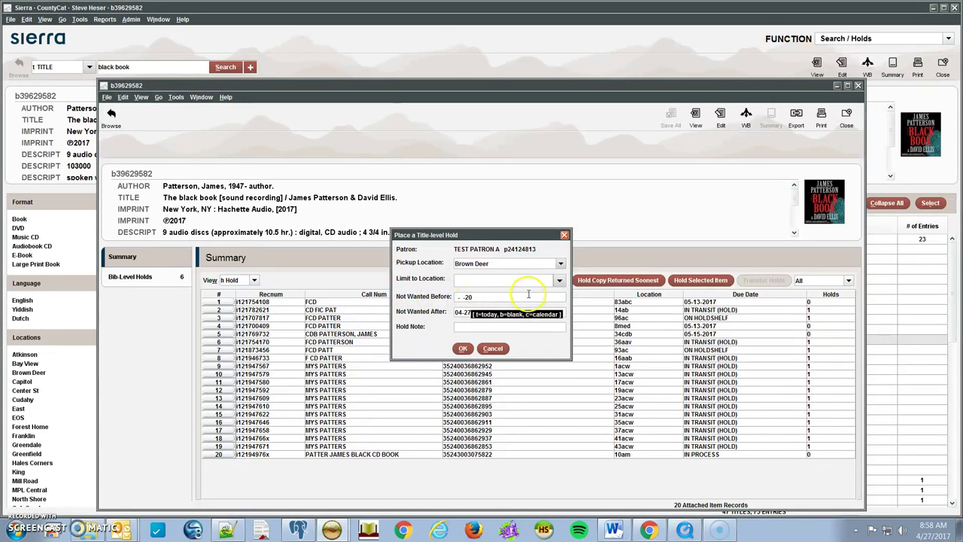
- Place the hold, then check the test patron's hold, number 7 in the Bib-Level Holds list
left_click(464, 350)
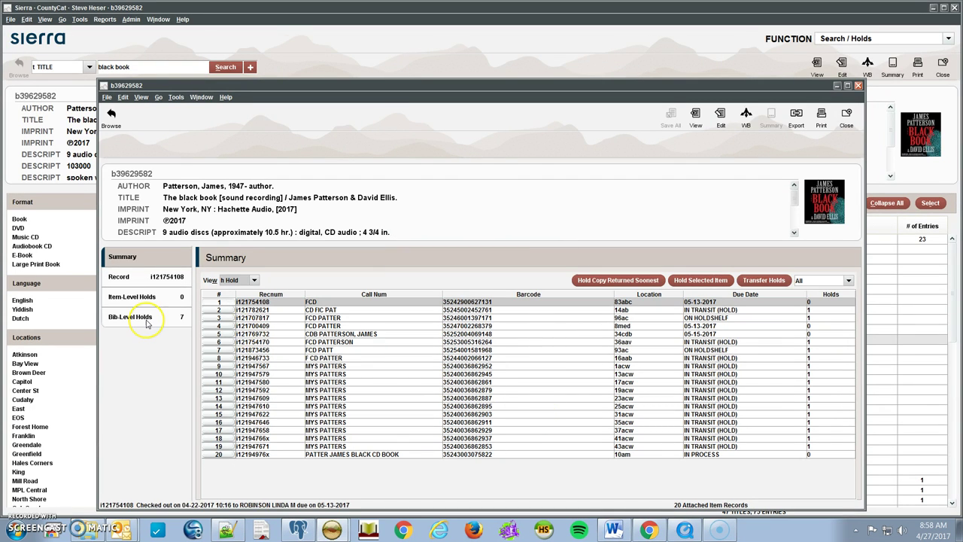
left_click(143, 319)
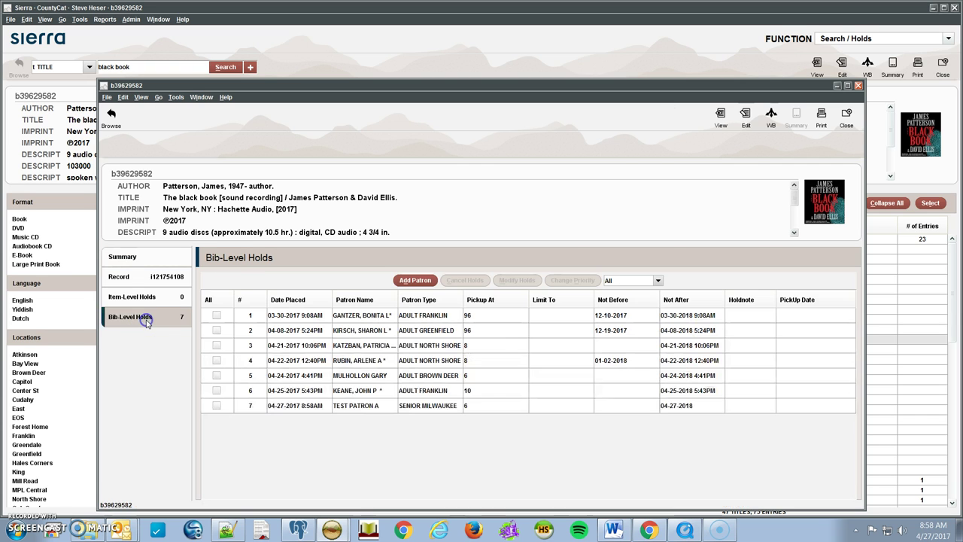
left_click(137, 302)
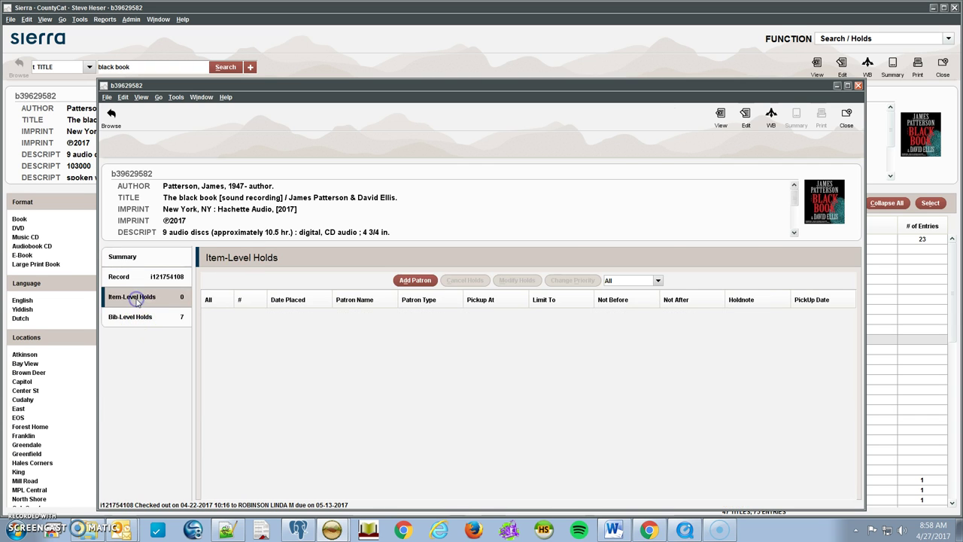
left_click(135, 317)
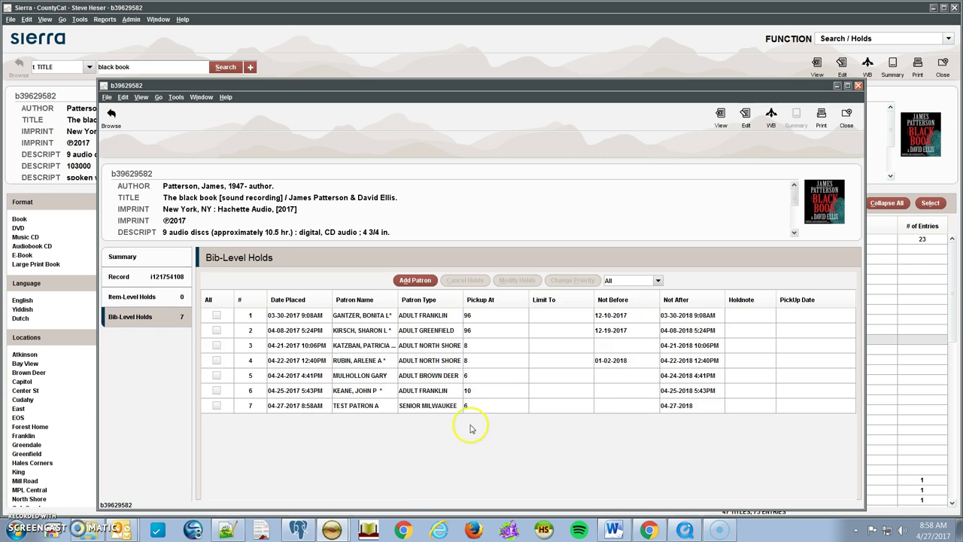
left_click(560, 406)
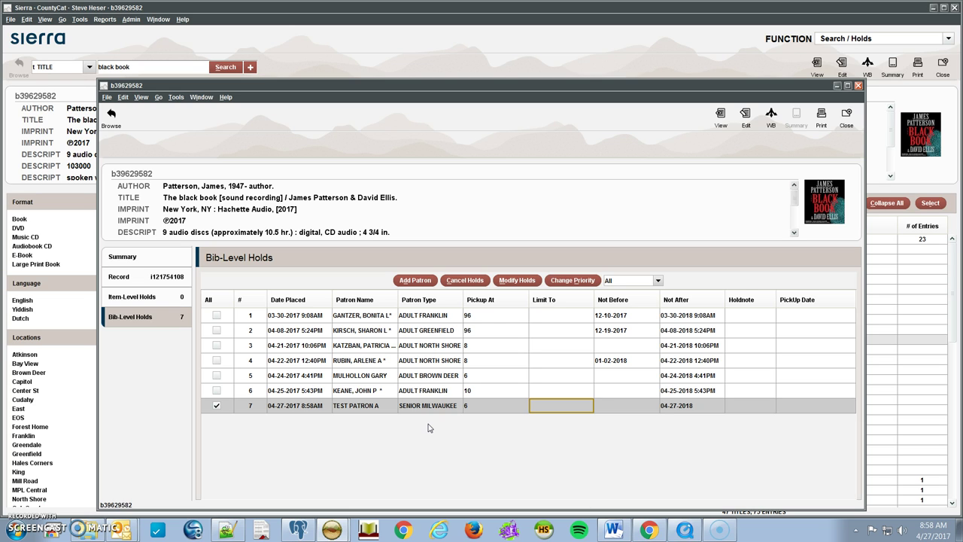
left_click(517, 281)
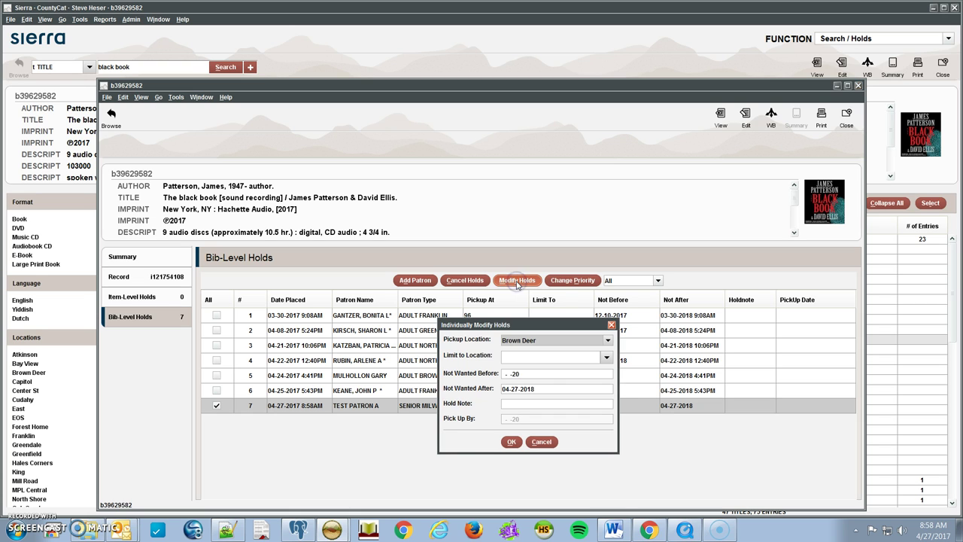
left_click(542, 442)
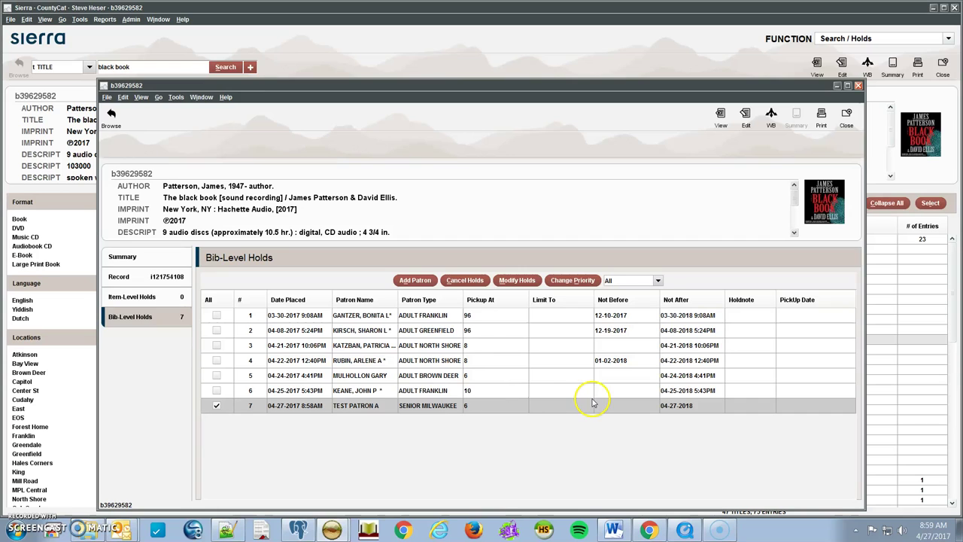
- Change the test patron's hold priority from 7 to 1
left_click(615, 406)
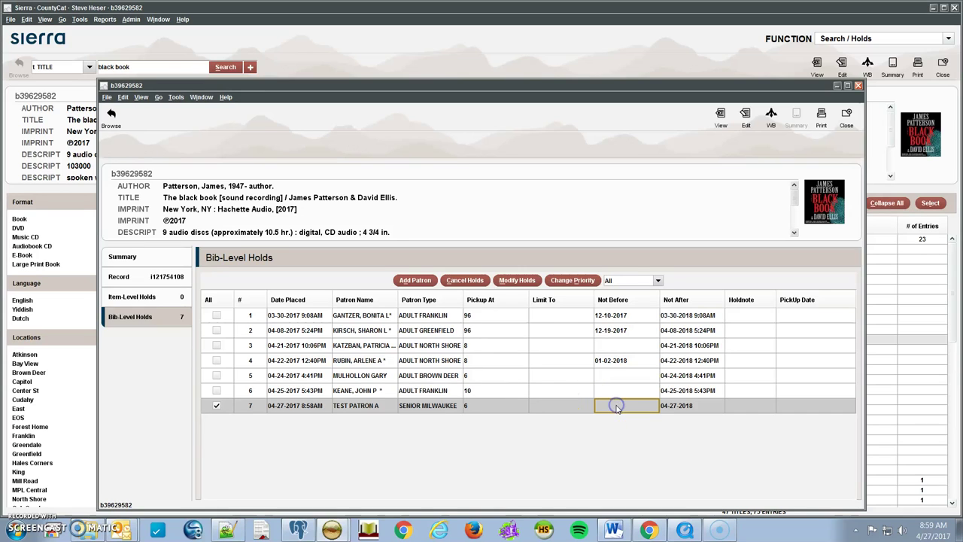
left_click(563, 284)
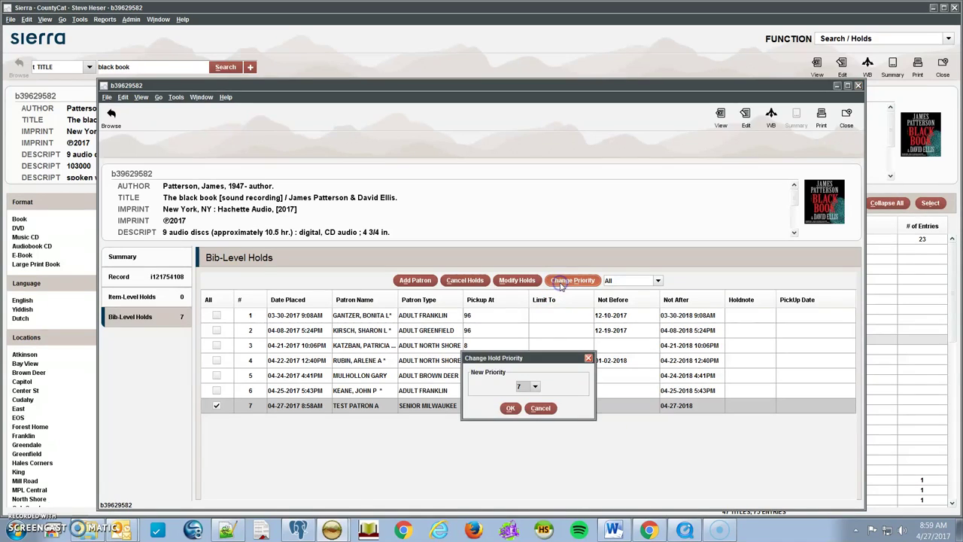
left_click(535, 387)
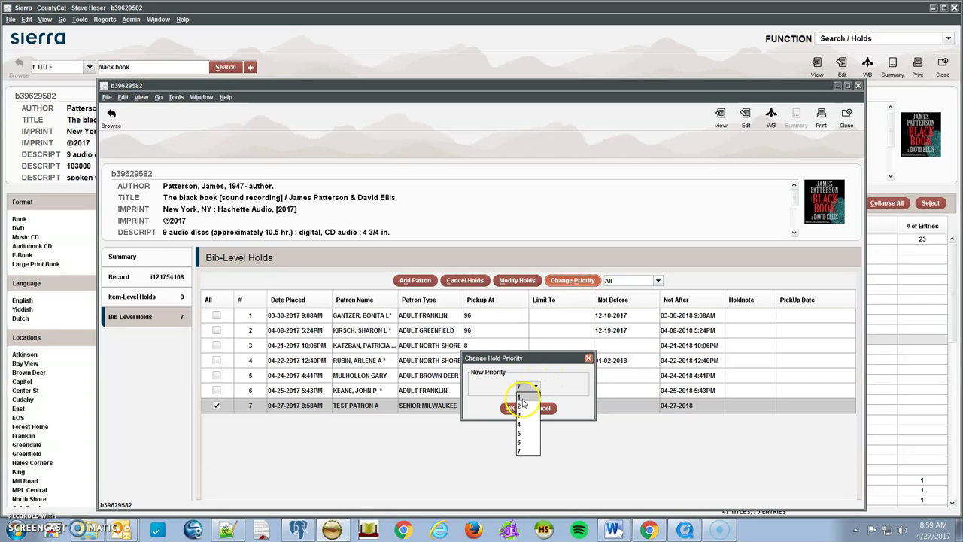
left_click(521, 396)
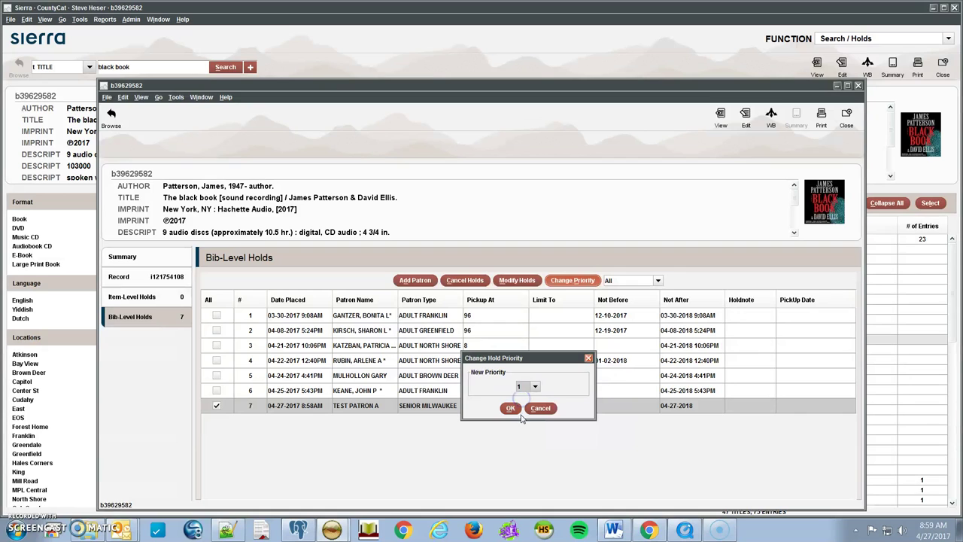
left_click(512, 409)
left_click(512, 410)
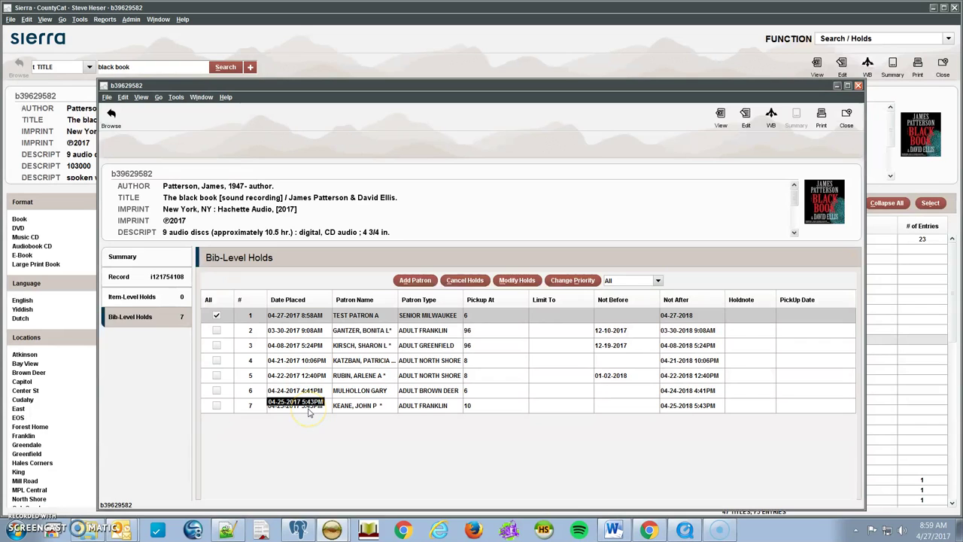
- Add the hold note 'Hold note example SH 04/2' to the priority-1 hold
left_click(512, 282)
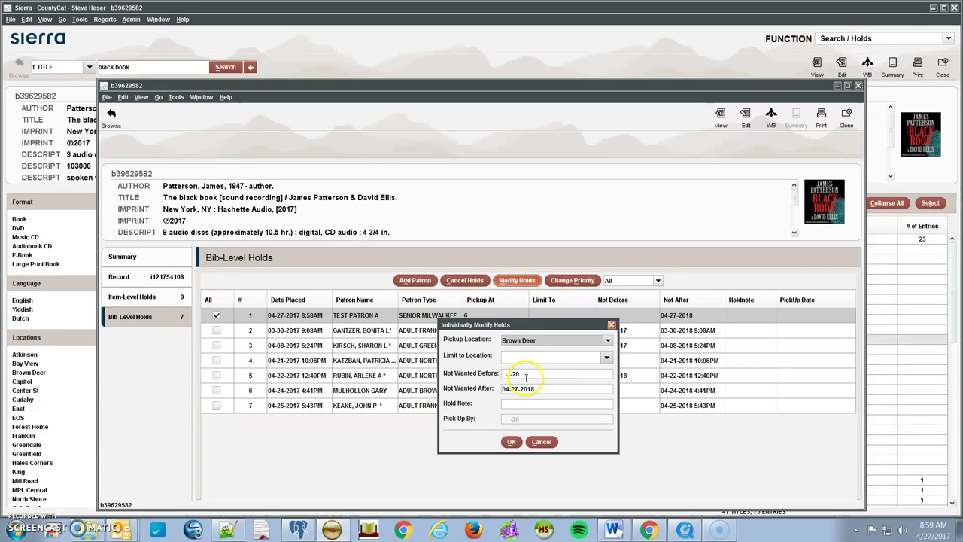
left_click(530, 404)
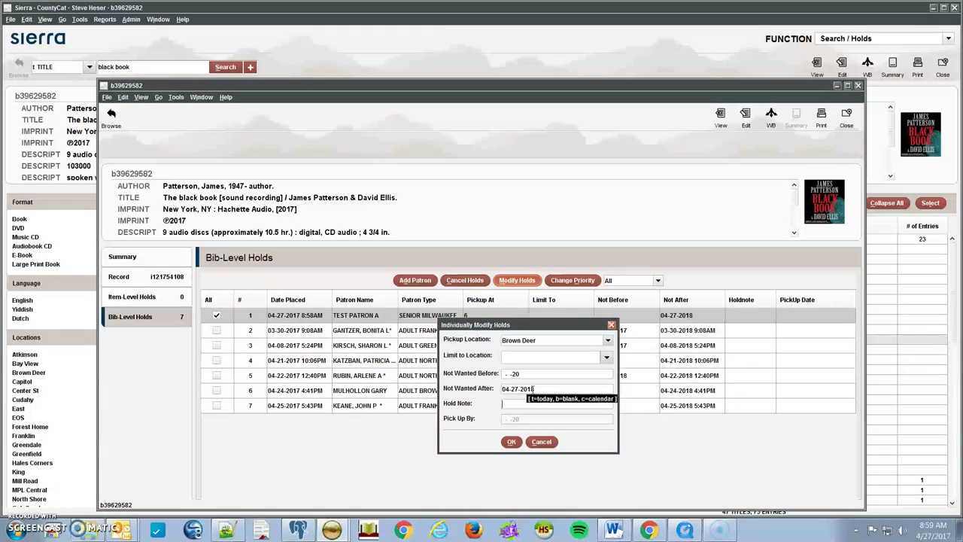
type("Hold no")
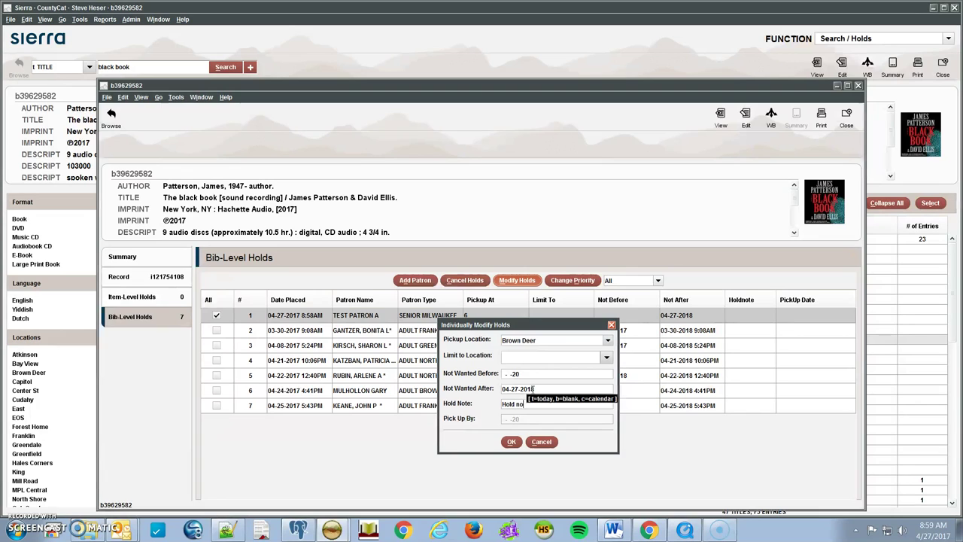
type("te example SH 04/27/17")
left_click(511, 445)
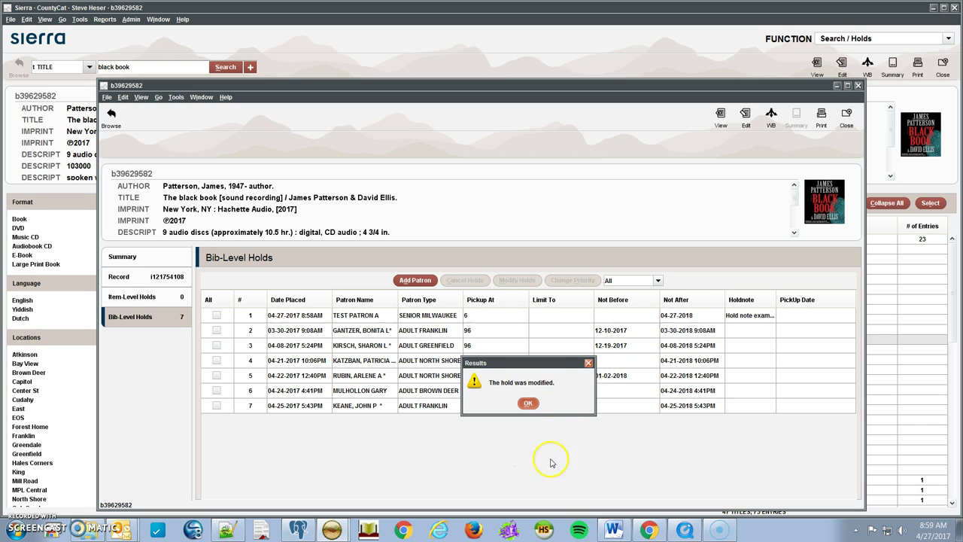
left_click(529, 403)
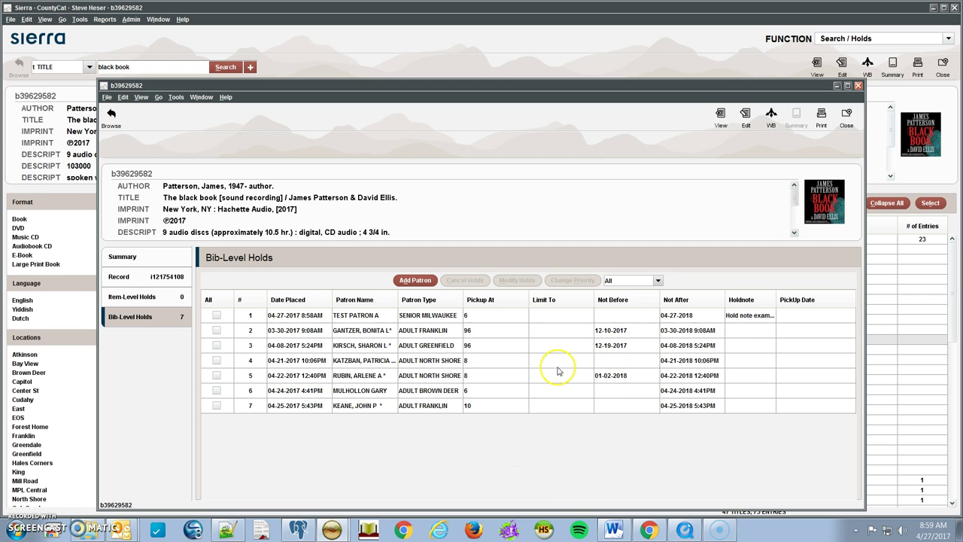
left_click(542, 331)
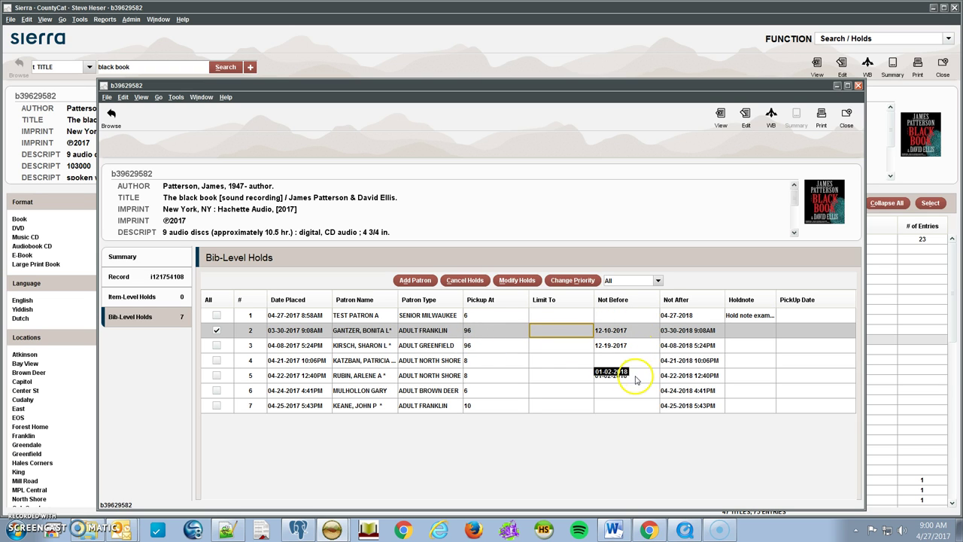
left_click(523, 282)
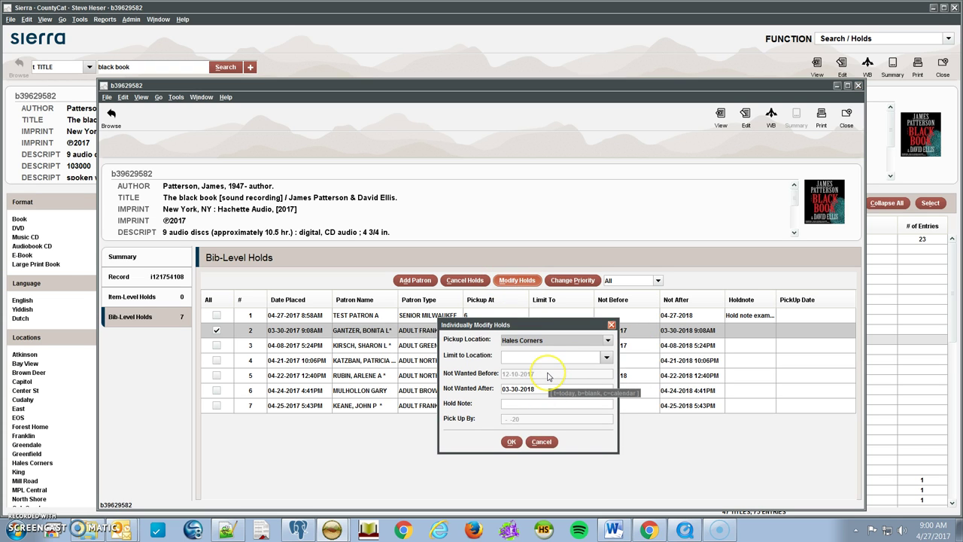
left_click(563, 381)
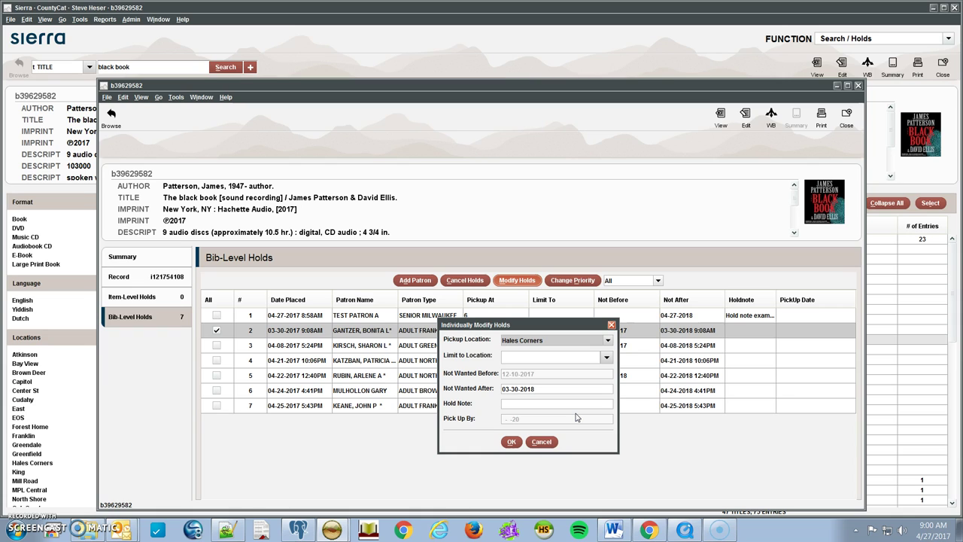
left_click(542, 442)
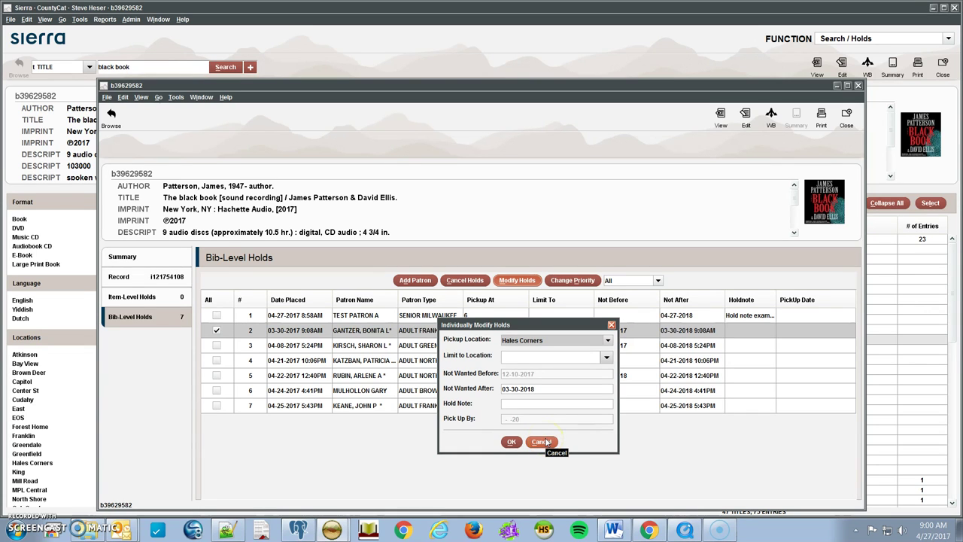
left_click(547, 442)
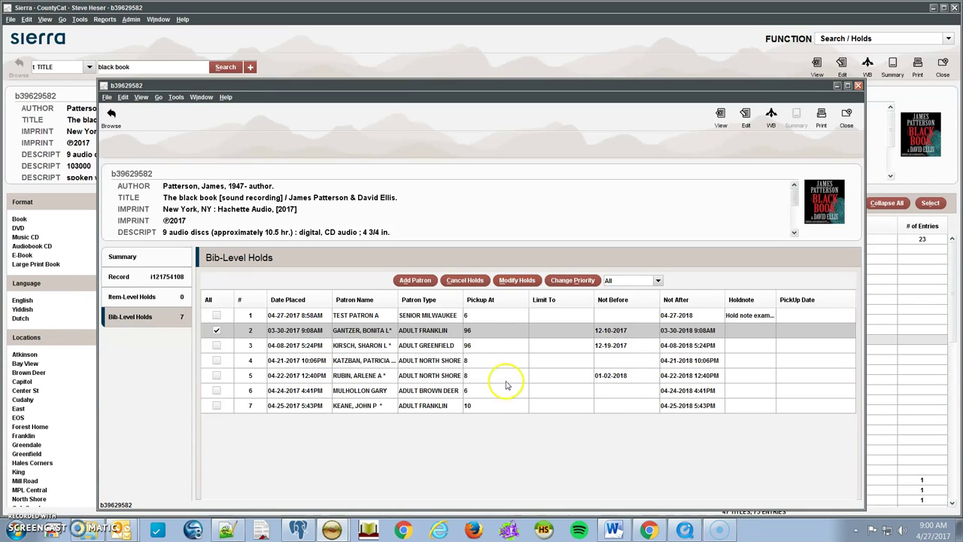
- Cancel the test patron's hold with a printed notice and the 'drop hold: missing' message
left_click(479, 316)
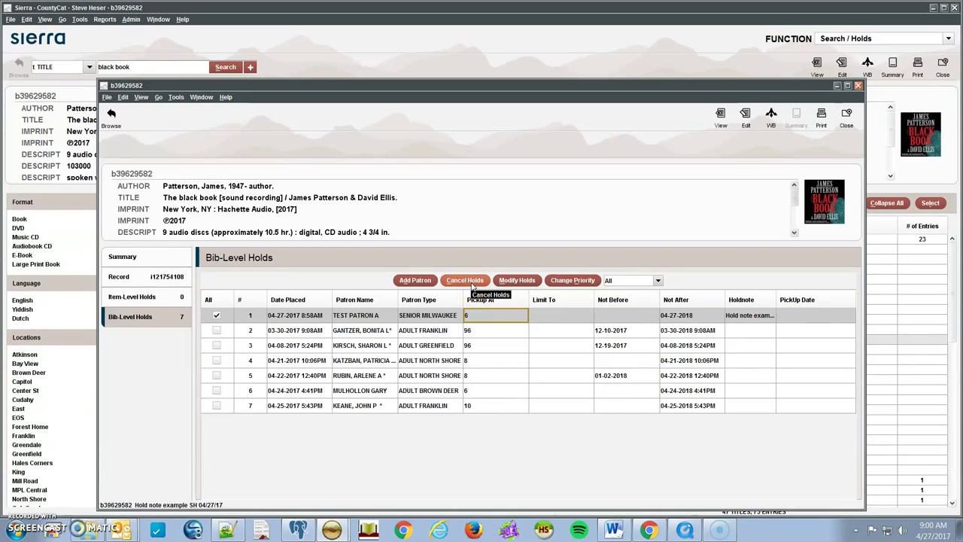
left_click(467, 281)
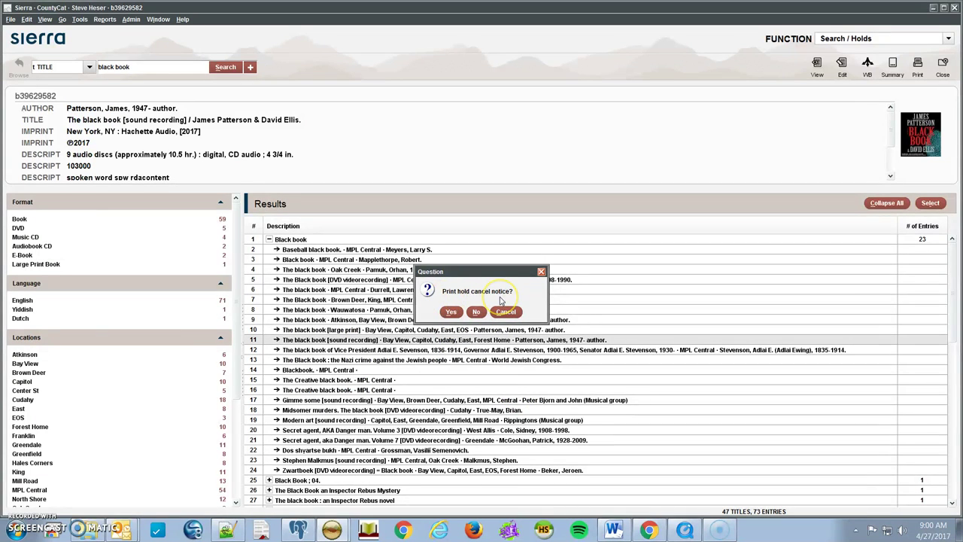
left_click(451, 313)
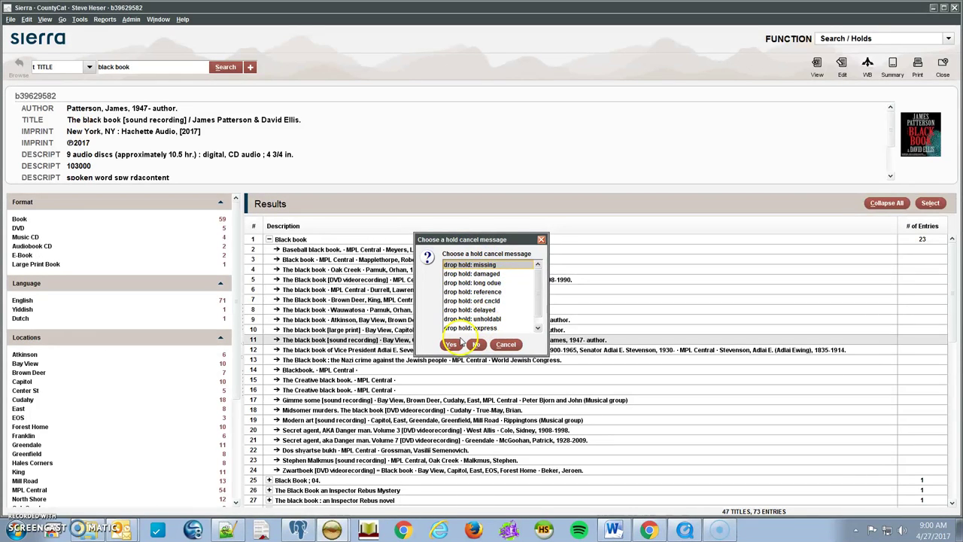
scroll(536, 305, "down", 1)
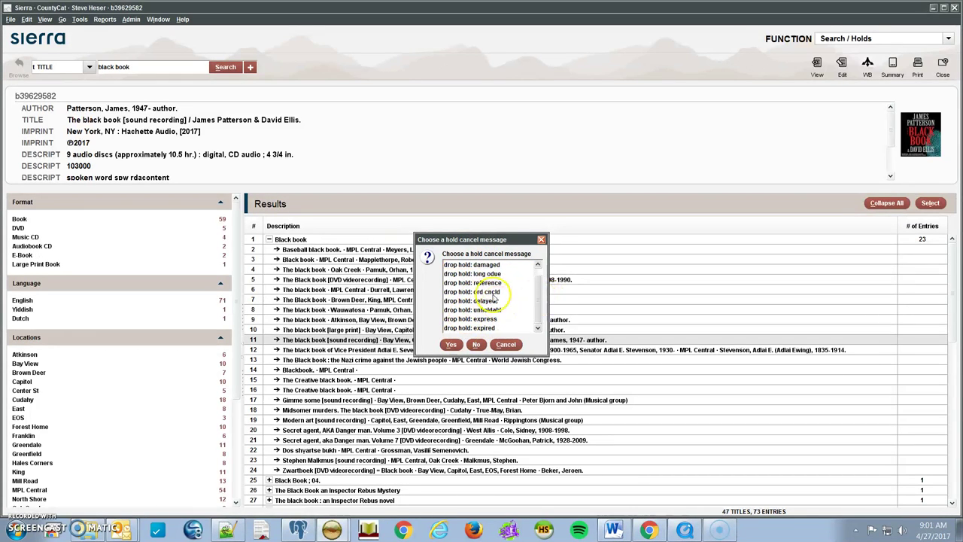
left_click(537, 264)
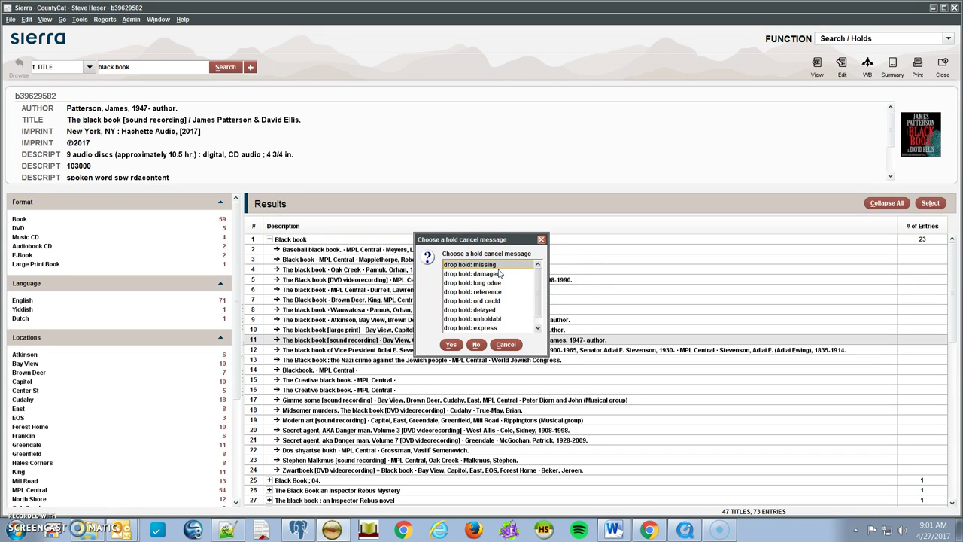
left_click(452, 345)
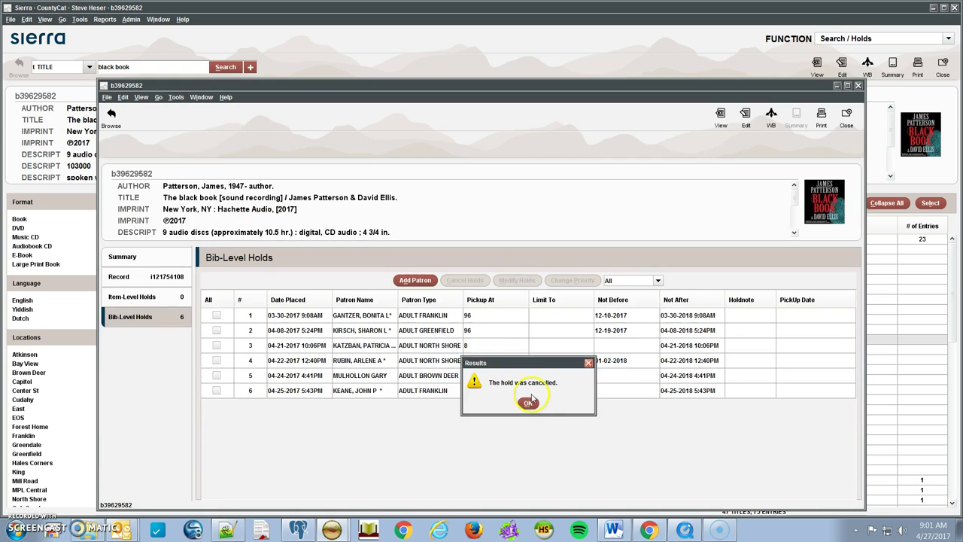
left_click(527, 403)
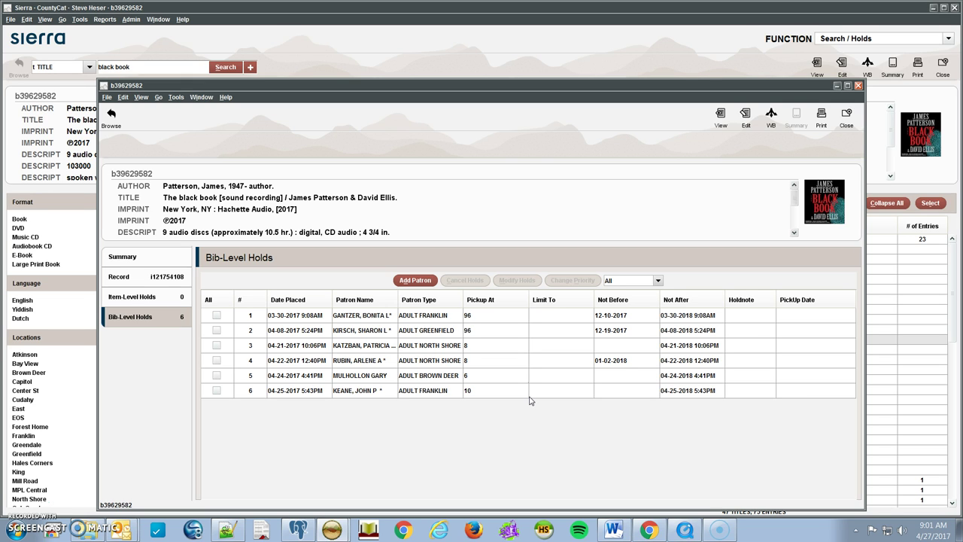
left_click(146, 258)
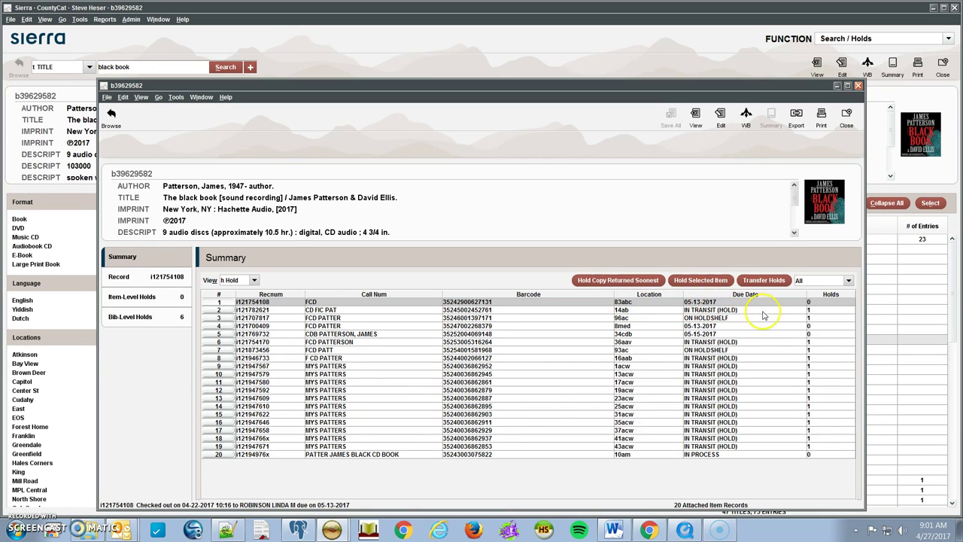
left_click(591, 456)
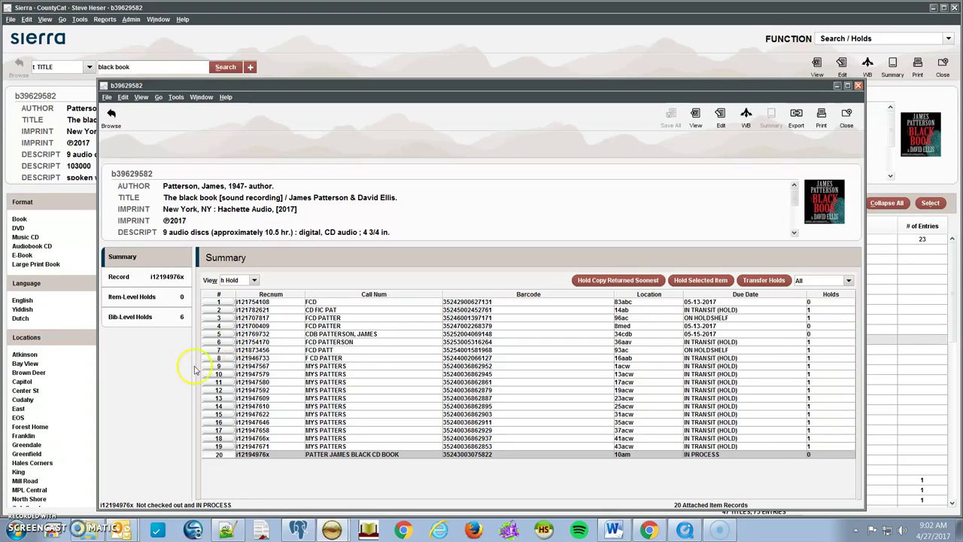
left_click(140, 320)
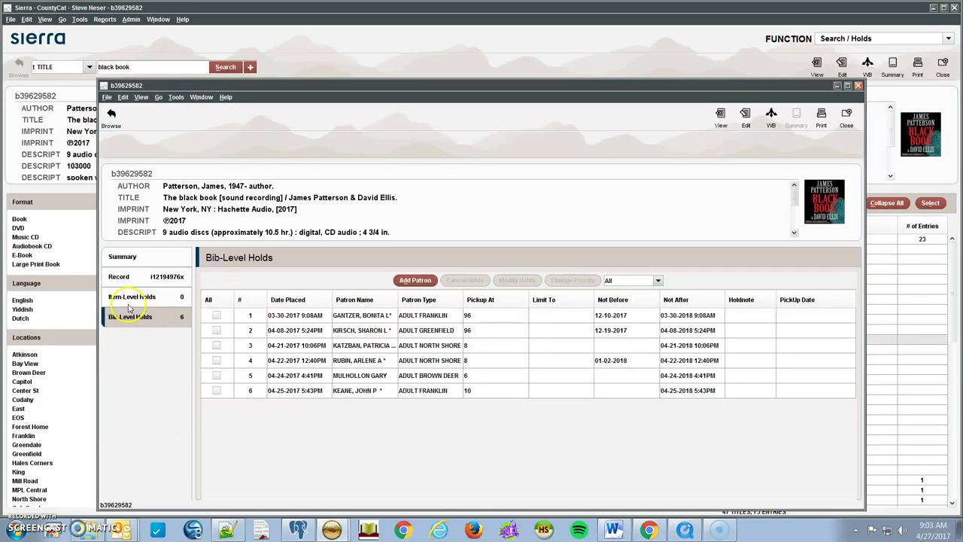
left_click(292, 319)
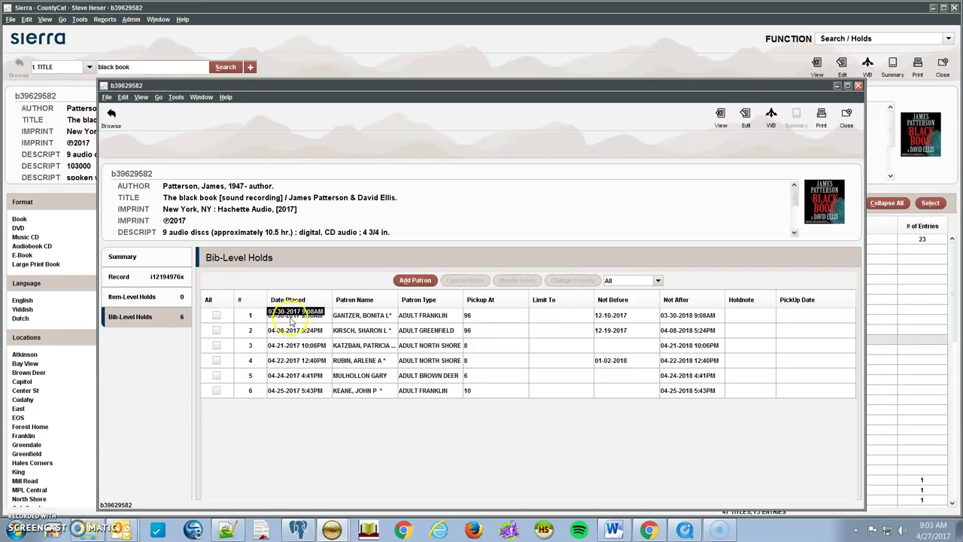
left_click(133, 298)
left_click(137, 319)
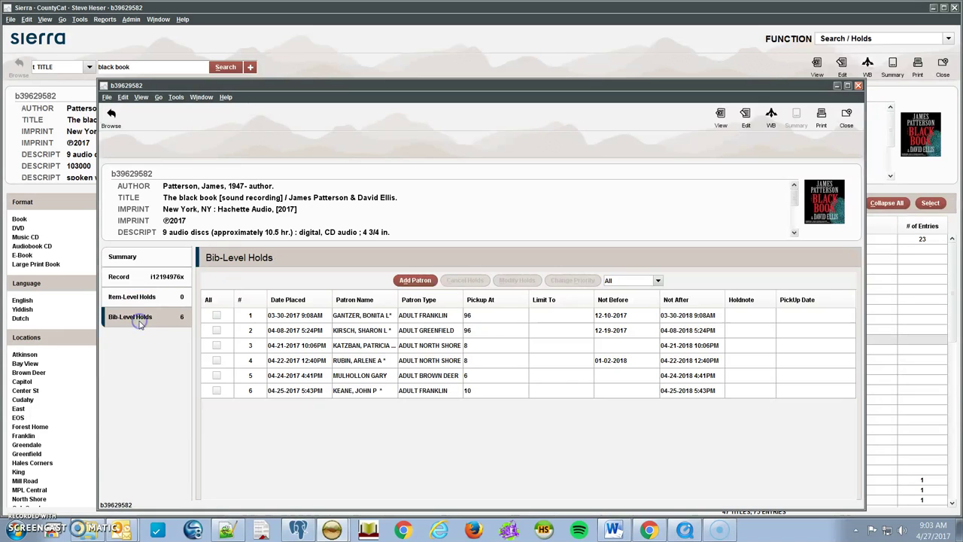